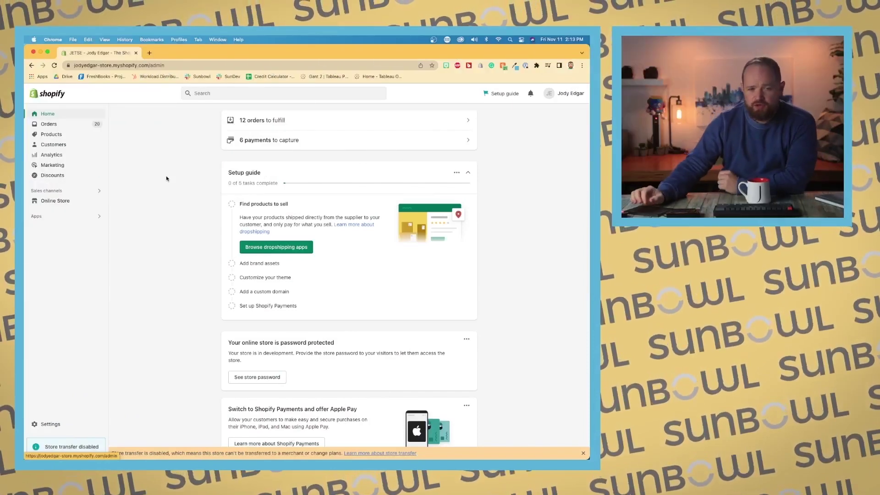
# Scroll back to the top of the Shopify admin home page.
pyautogui.scroll(5, 132, 175)
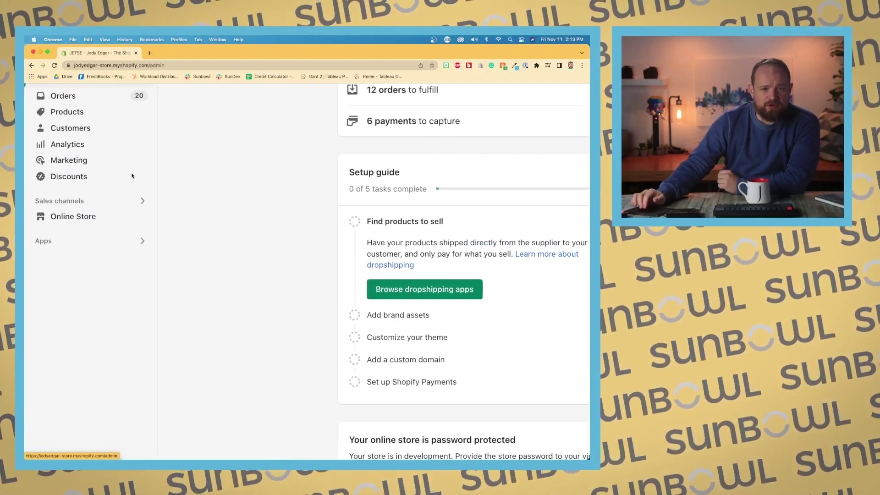
# Open Products, then the Gift cards page with its empty digital gift cards screen.
pyautogui.click(81, 165)
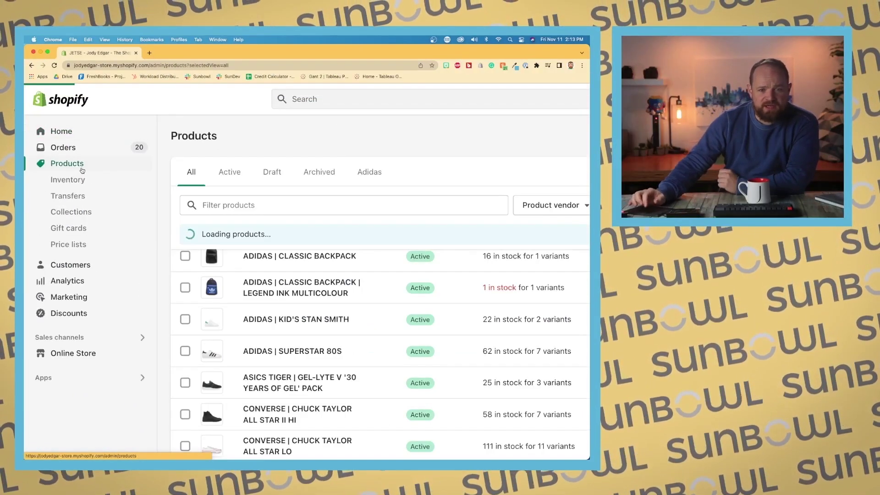
pyautogui.click(94, 230)
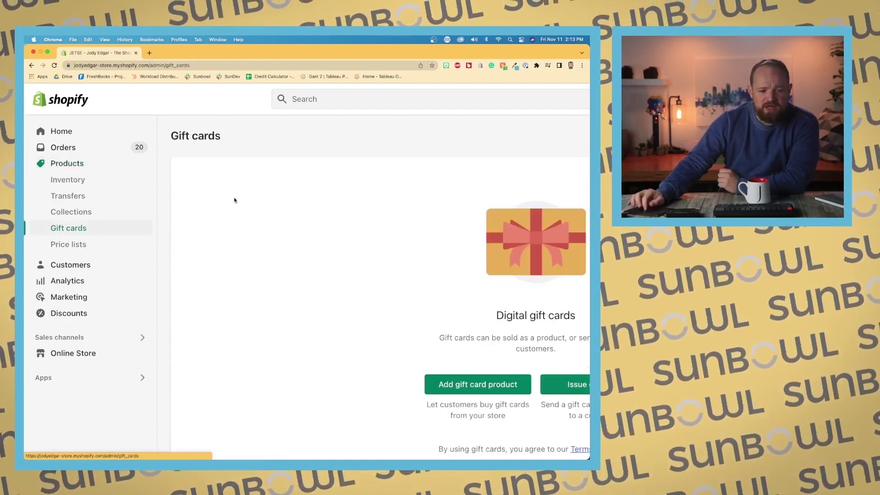
pyautogui.hscroll(5, 234, 200)
pyautogui.scroll(-5, 234, 200)
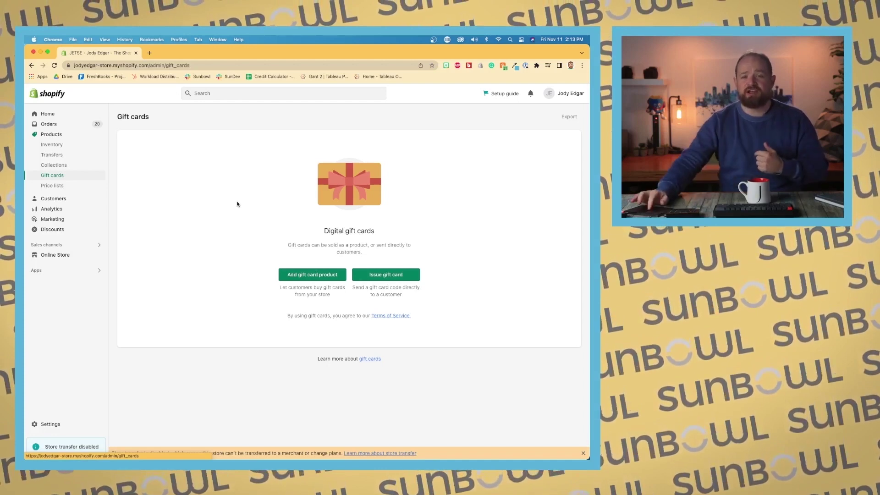
# Start a new gift card product titled 'Gift Card' with description 'Gift Card'.
pyautogui.click(316, 277)
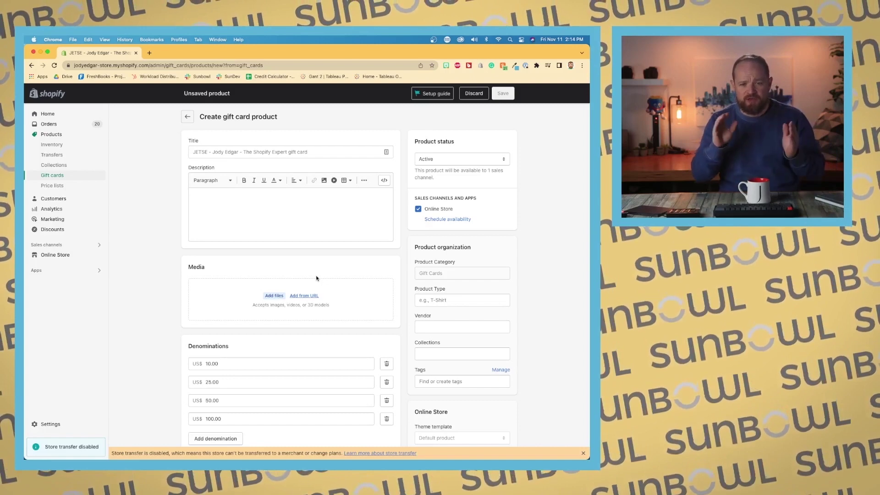
pyautogui.click(264, 152)
pyautogui.write('Gift')
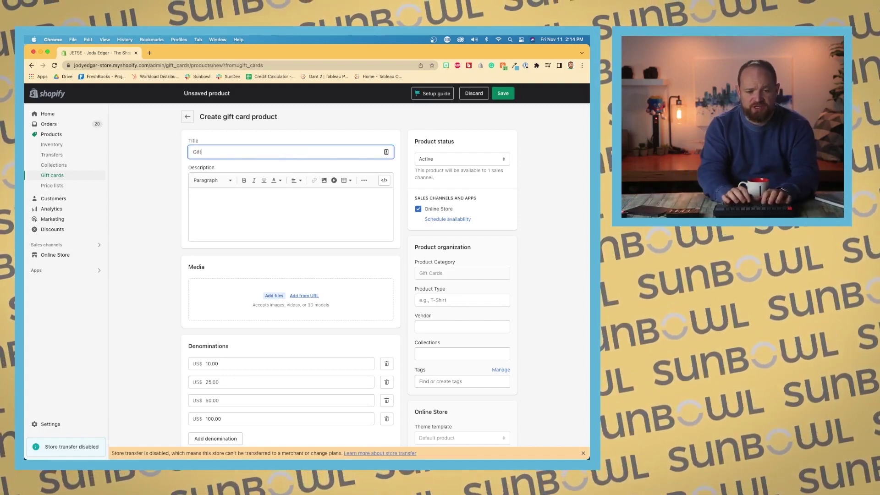
pyautogui.write(' Card')
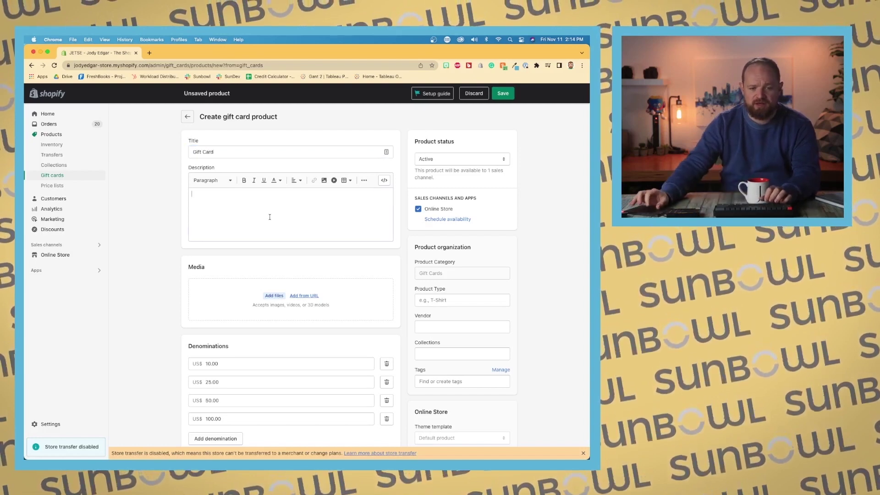
pyautogui.click(269, 214)
pyautogui.write('Gift Card')
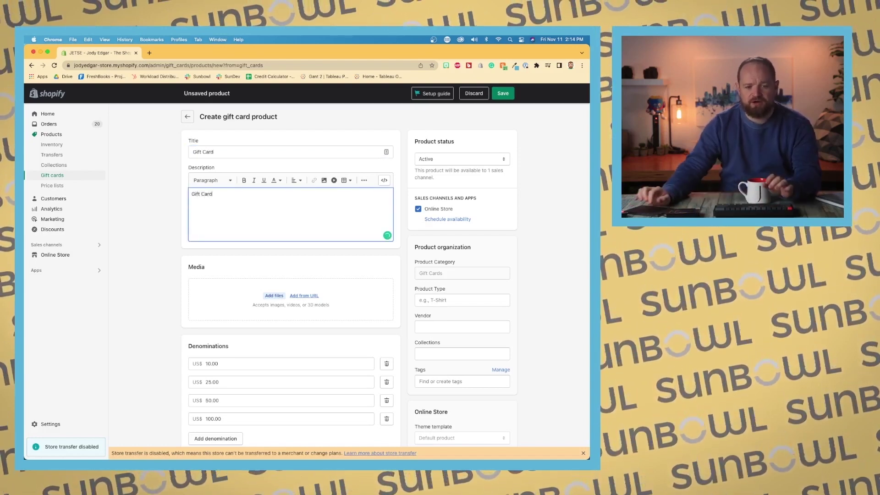
pyautogui.scroll(-4, 167, 243)
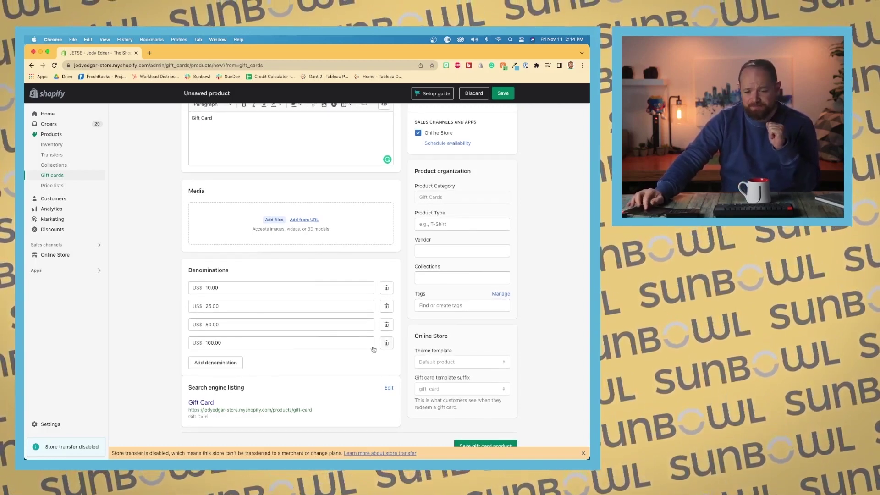
# Keep the Gift Card product status Active and review its default US$10, 25, 50, 100 denominations.
pyautogui.scroll(1, 348, 347)
pyautogui.scroll(3, 348, 347)
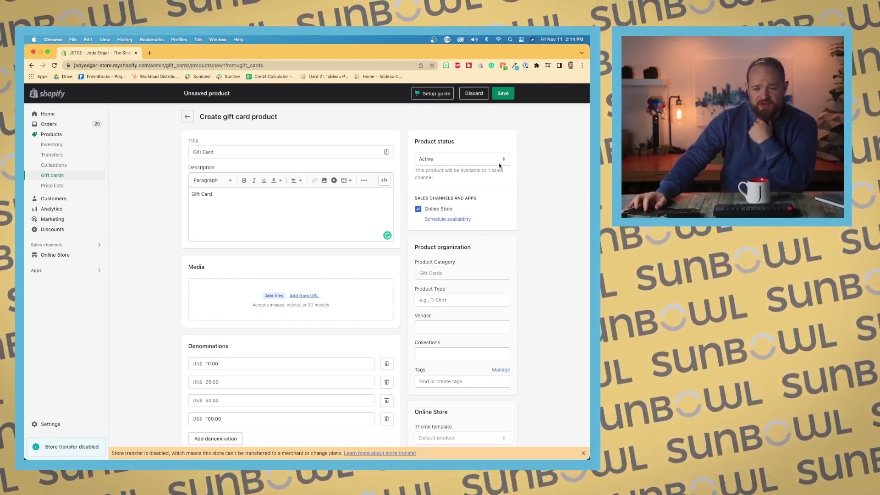
pyautogui.press('space')
pyautogui.press('Escape')
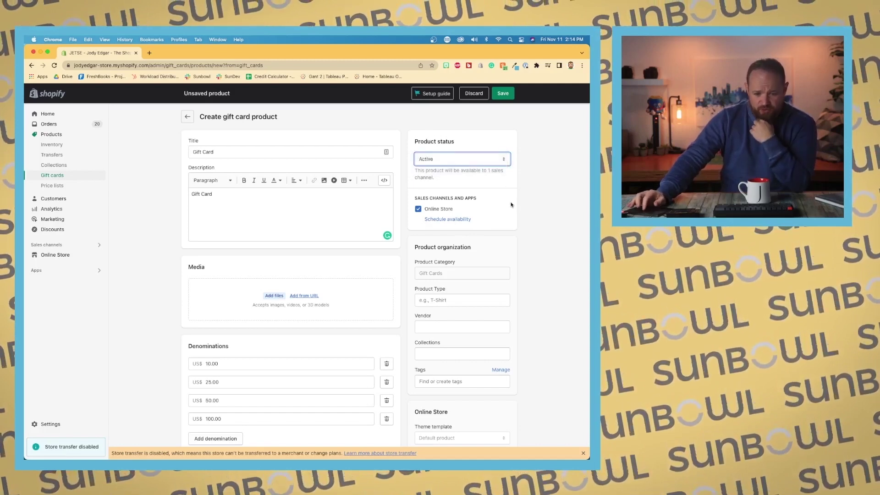
pyautogui.scroll(-3, 511, 203)
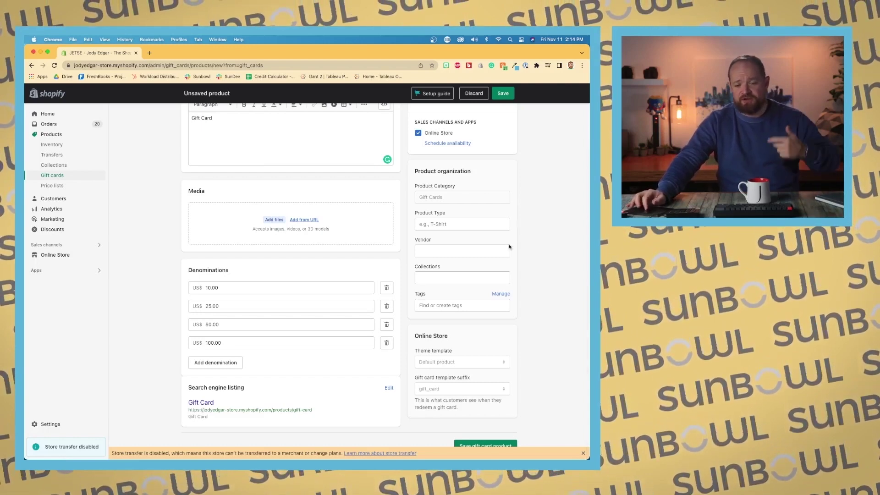
pyautogui.scroll(-1, 466, 310)
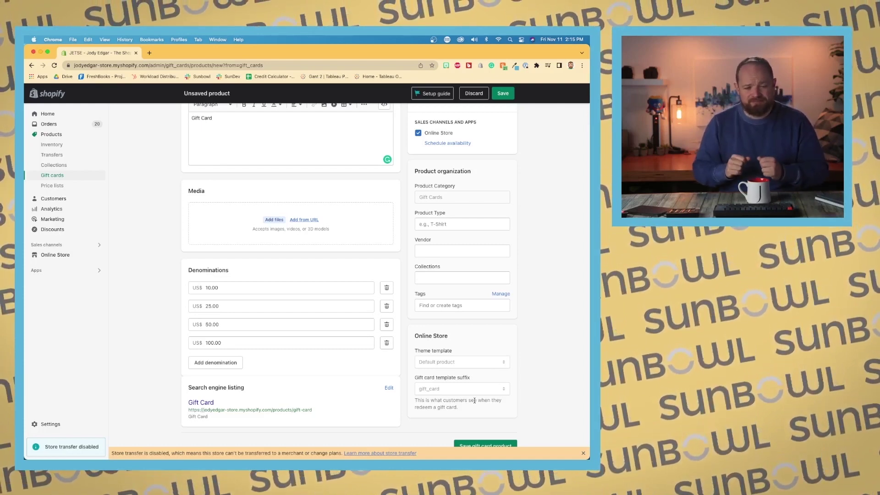
pyautogui.scroll(3, 474, 401)
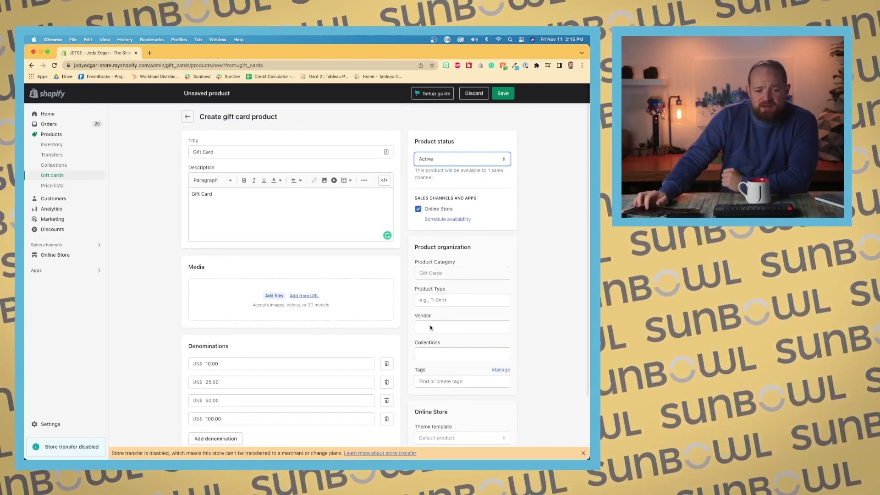
# Save the Gift Card product and return to the Gift cards page, still empty.
pyautogui.click(503, 93)
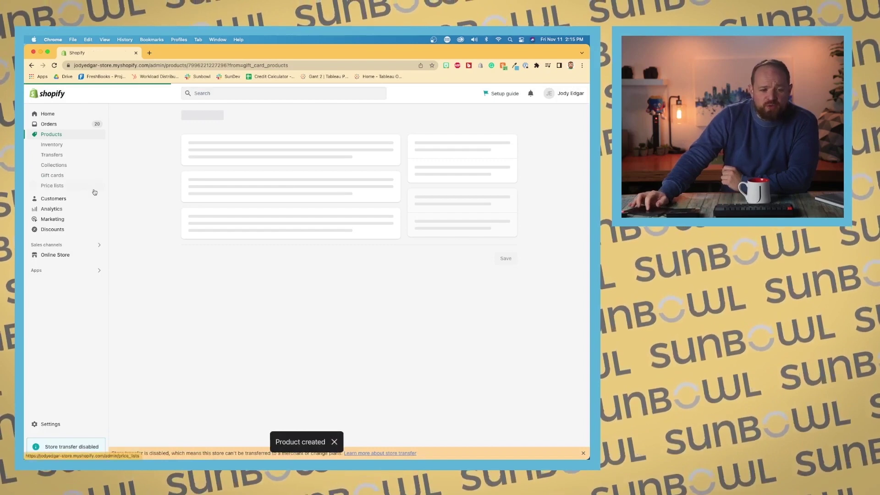
pyautogui.click(87, 177)
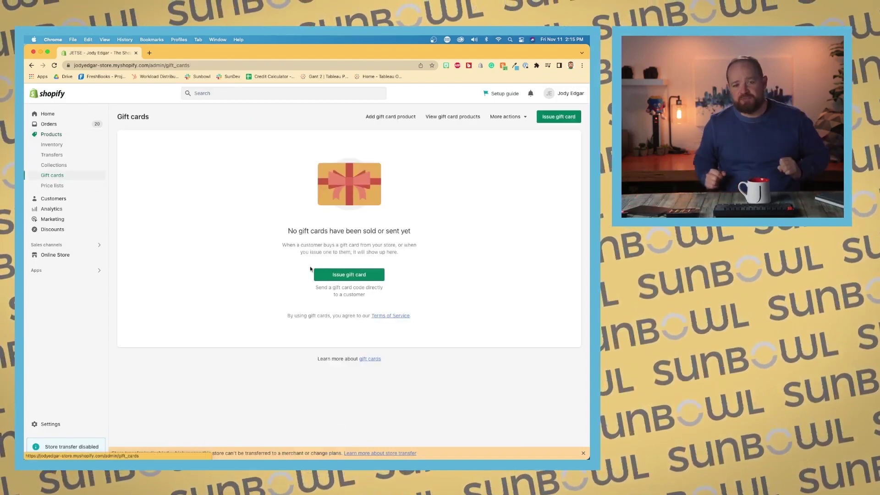
pyautogui.scroll(3, 310, 269)
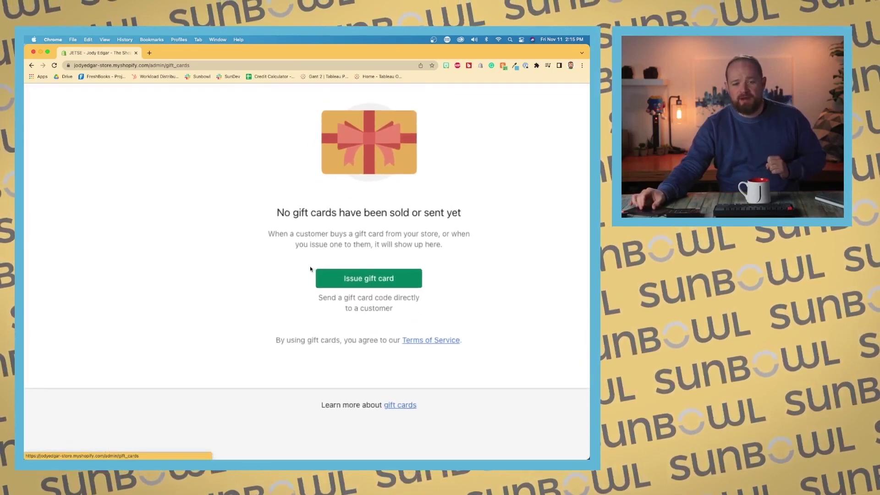
pyautogui.scroll(-2, 309, 269)
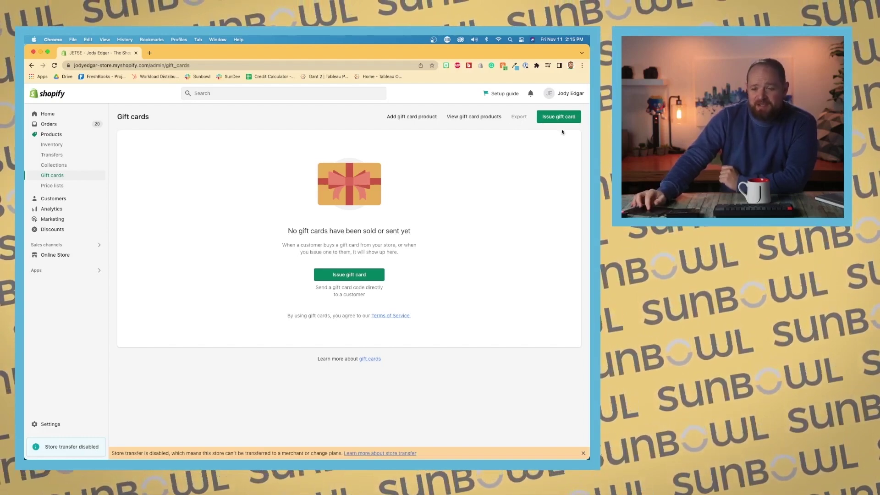
# Begin issuing a gift card, checking its generated code, US$10.00 value and no expiry.
pyautogui.click(373, 278)
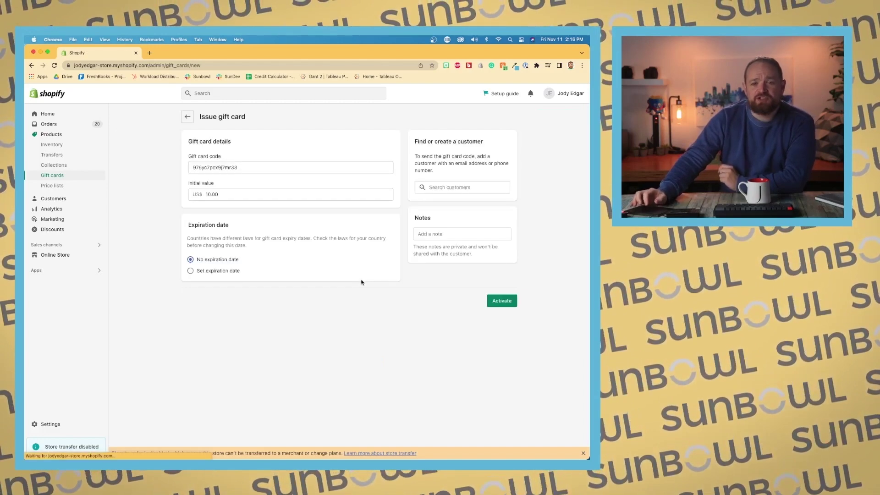
pyautogui.click(295, 165)
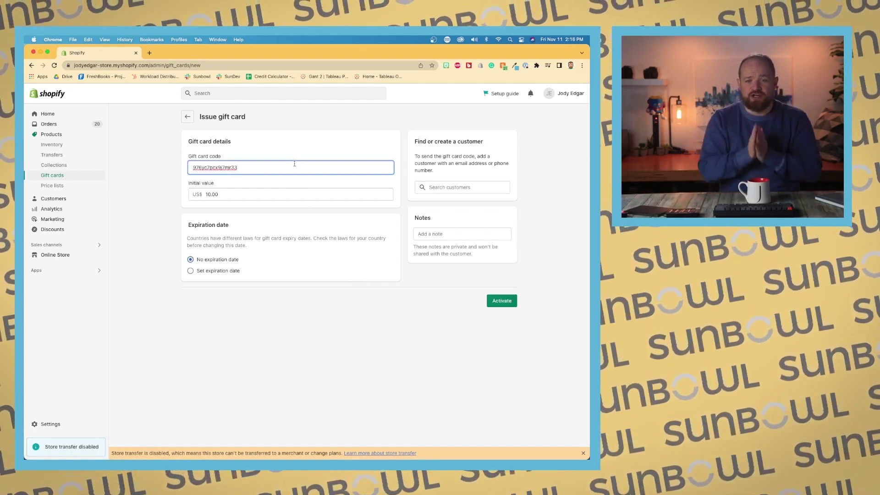
pyautogui.scroll(4, 294, 164)
pyautogui.hscroll(3, 294, 164)
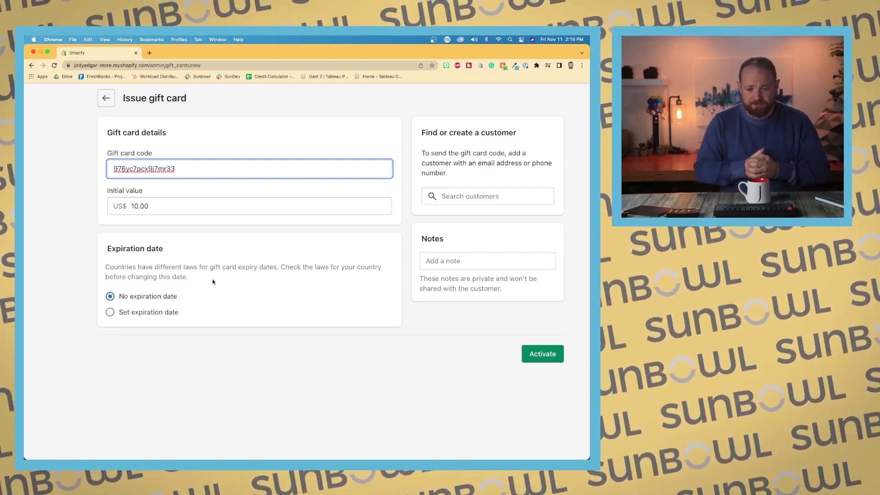
# Choose the first existing customer as recipient and activate and send the $10.00 card.
pyautogui.click(460, 200)
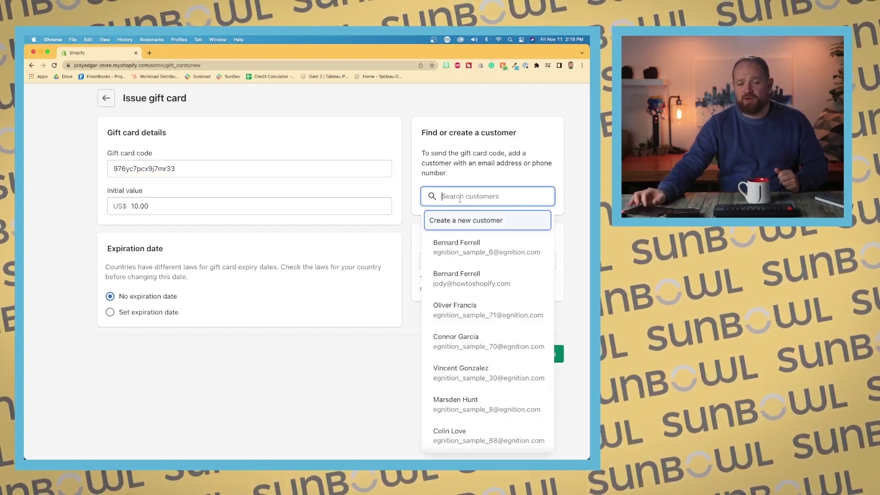
pyautogui.click(459, 242)
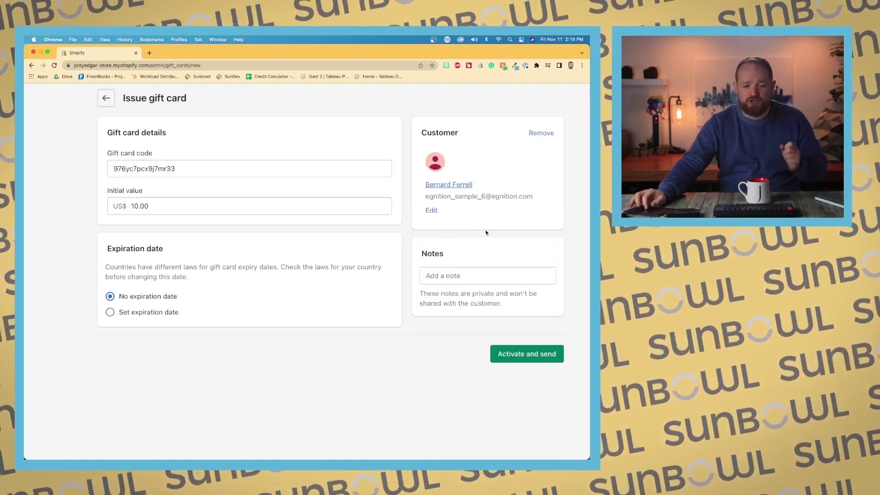
pyautogui.scroll(-2, 486, 230)
pyautogui.scroll(4, 499, 284)
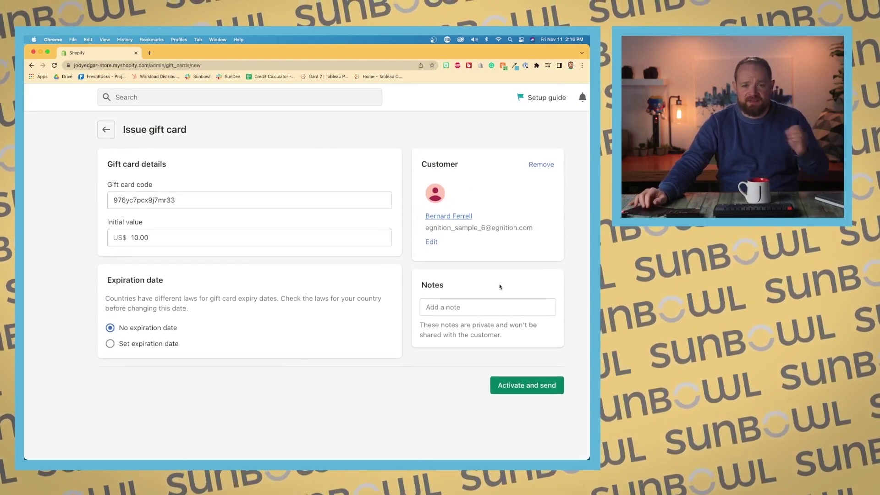
pyautogui.click(515, 384)
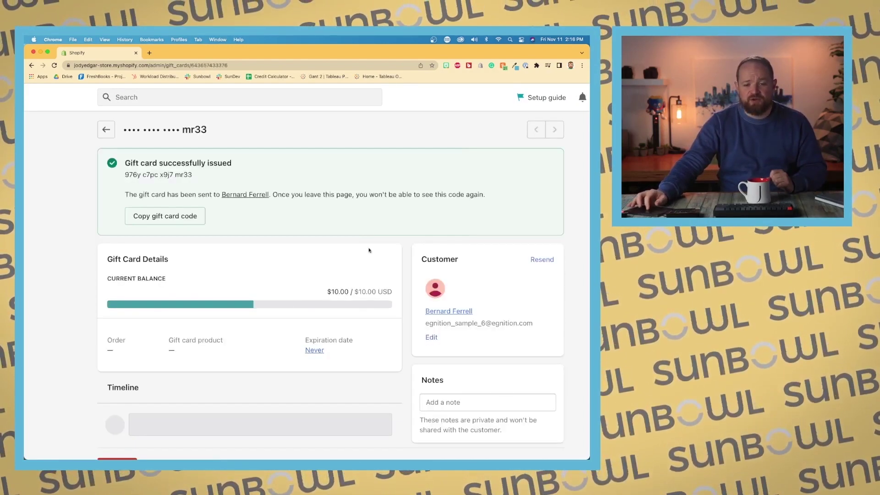
# Review the issued card's details and timeline, then return to the gift cards list.
pyautogui.scroll(-5, 320, 225)
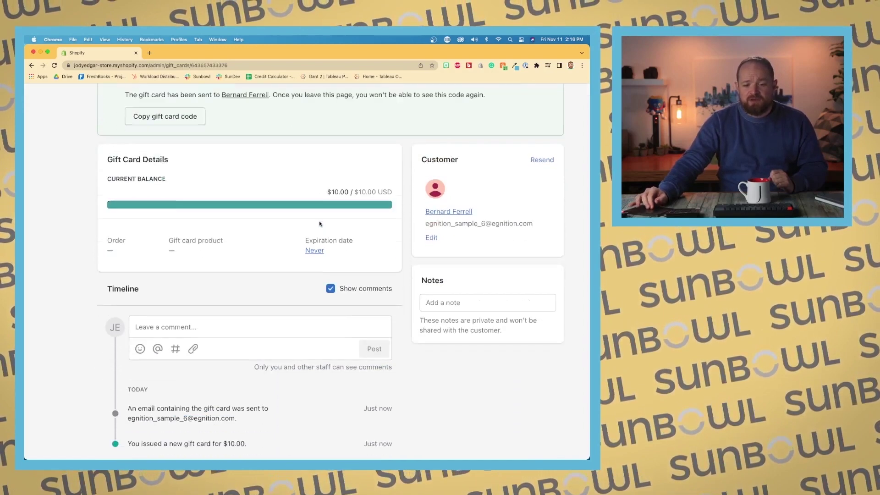
pyautogui.scroll(-1, 319, 224)
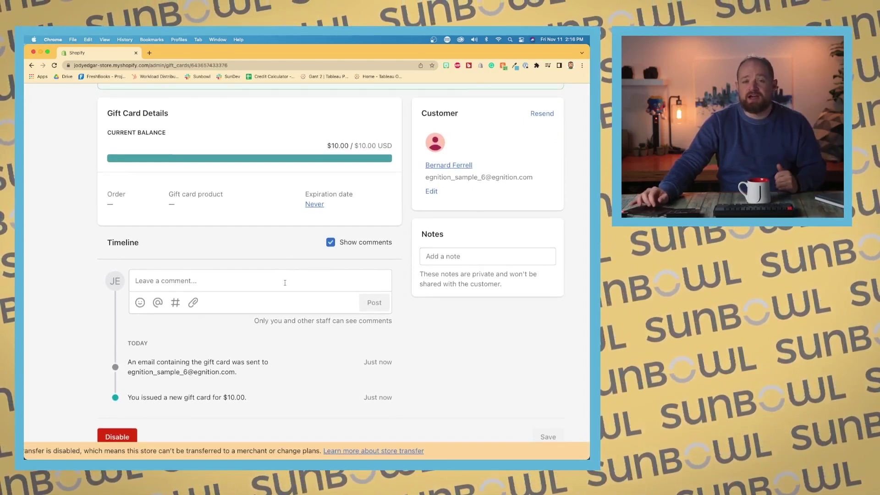
pyautogui.scroll(5, 284, 283)
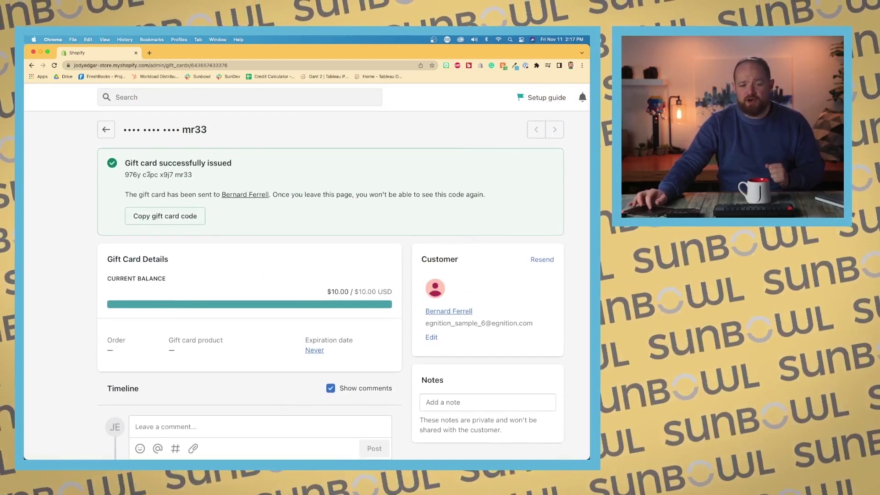
pyautogui.click(105, 129)
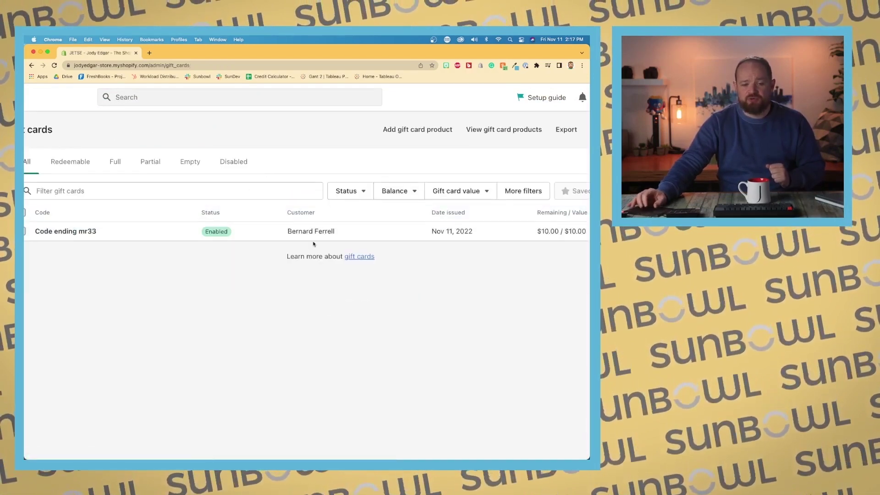